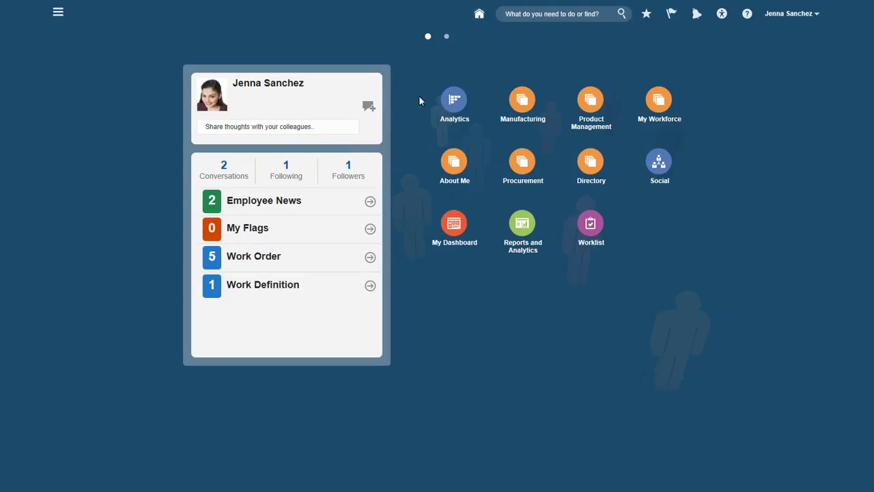
Create work definition Primary3 for item AS4751100: Primary structure, version 1, priority 6.
click(522, 102)
click(459, 164)
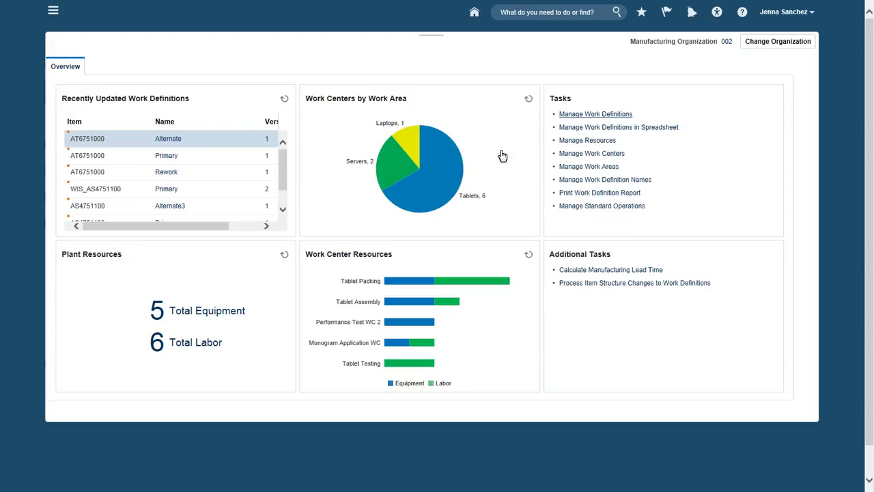
click(589, 116)
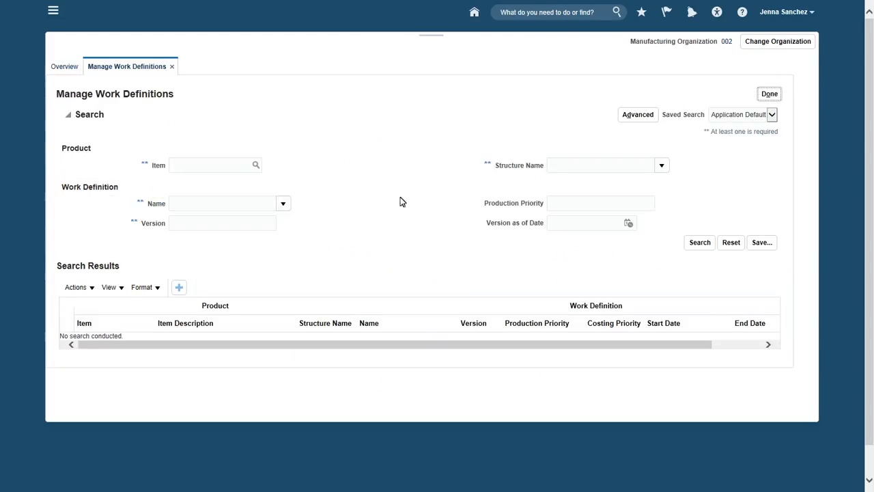
click(179, 288)
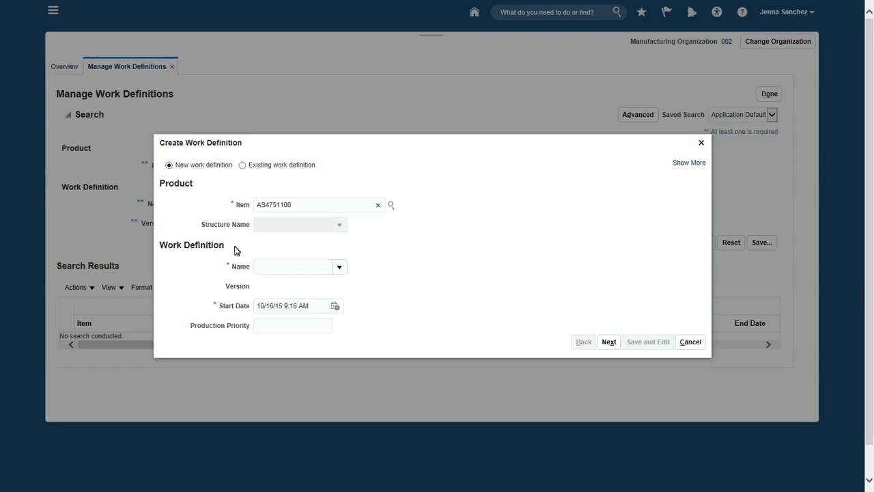
click(269, 226)
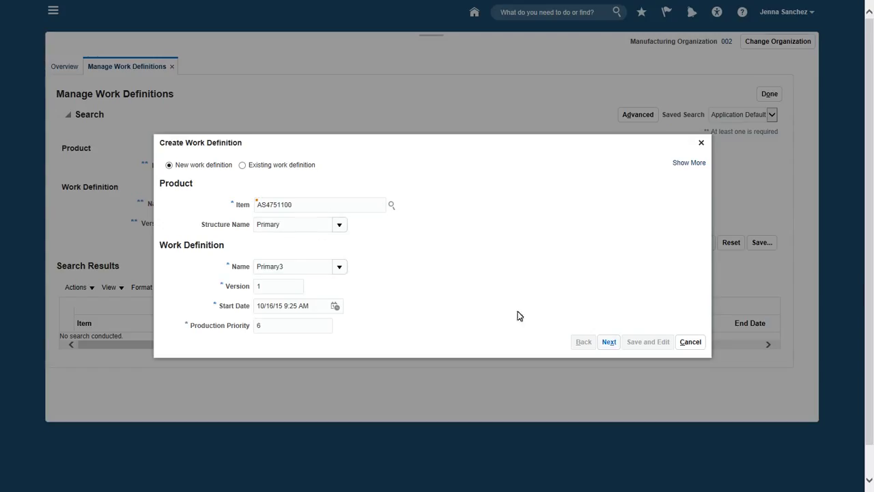
Add operations TASSY, TTST and TPCK as 10, 20, 30, then Save and Edit.
click(607, 343)
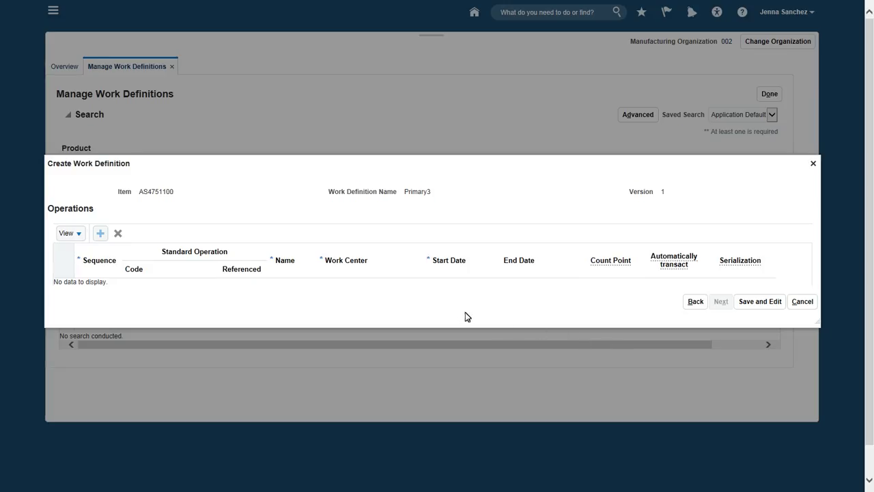
click(100, 233)
click(100, 229)
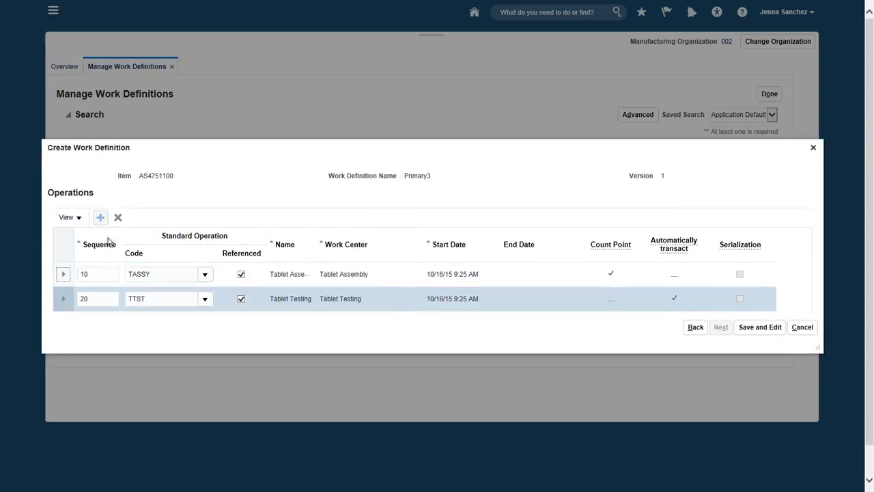
click(101, 216)
click(129, 311)
text(TPCK)
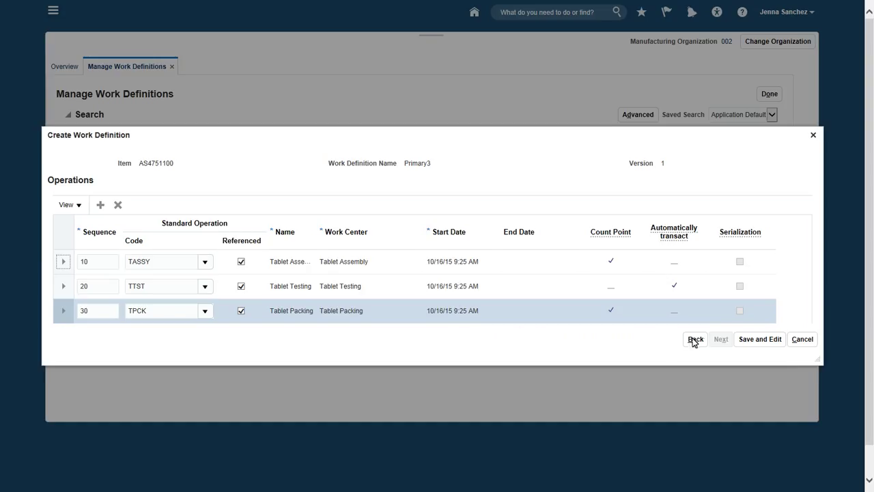
click(752, 340)
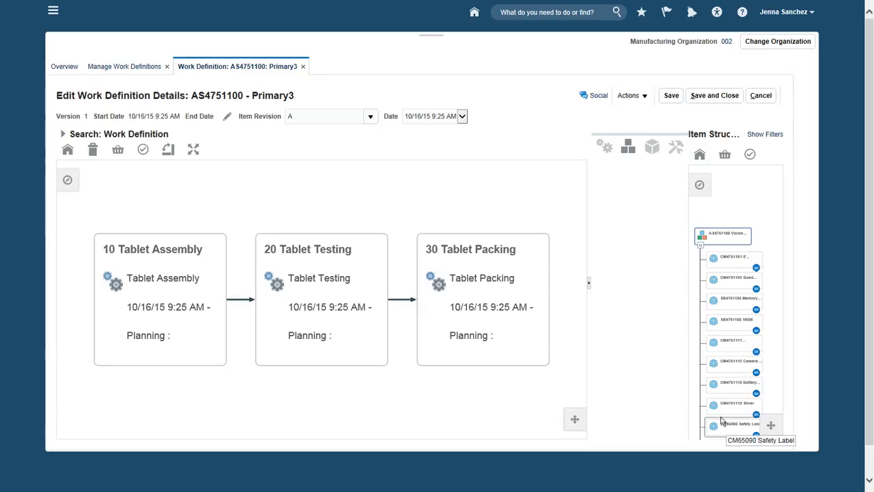
Drag components CM65090 Safety Label and CM65091 onto operation 30 Tablet Packing.
drag(649, 386, 536, 327)
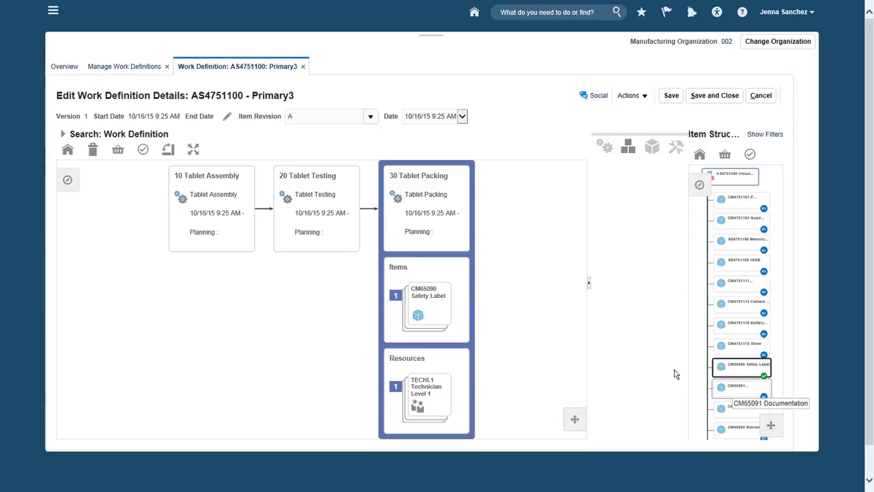
drag(591, 352, 425, 309)
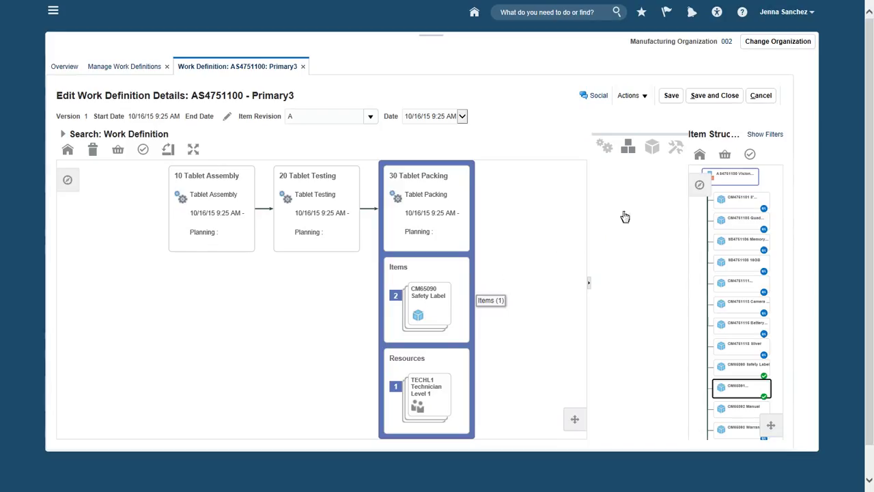
Select six item-structure components, including Camera, and assign them to 10 Tablet Assembly.
click(750, 154)
click(767, 196)
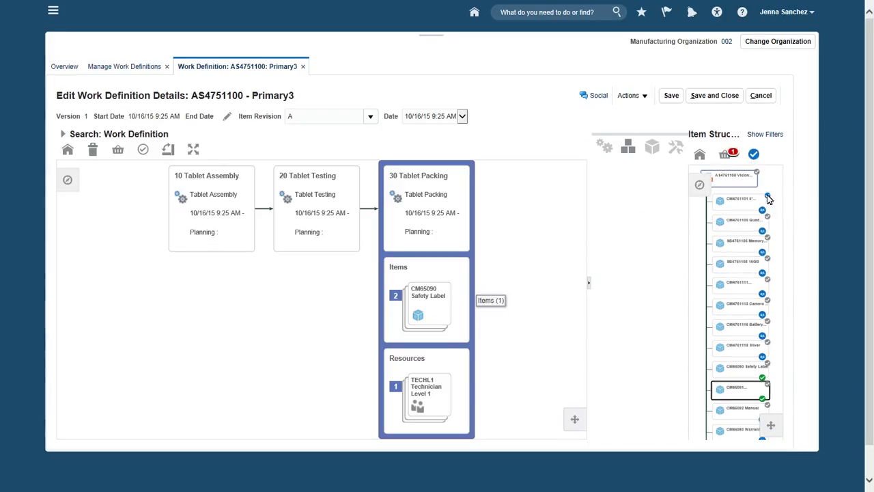
click(767, 237)
click(767, 259)
click(767, 279)
click(767, 300)
drag(292, 218, 210, 230)
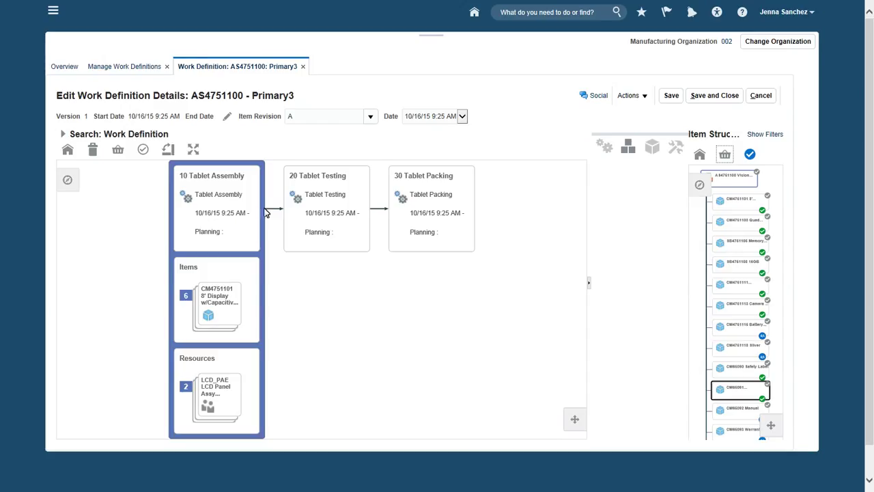
Post a 'Work Definition needs review' comment in Social, then save and close Primary3.
click(595, 97)
text(Work Definition needs review)
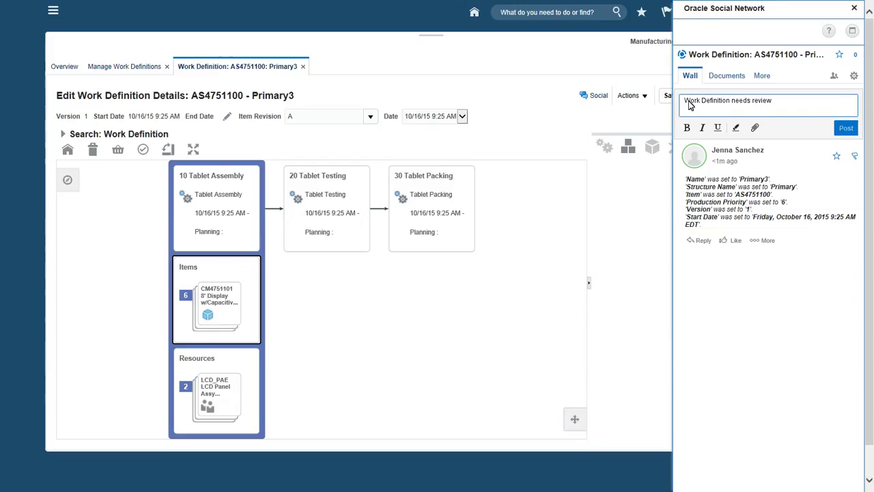
click(845, 129)
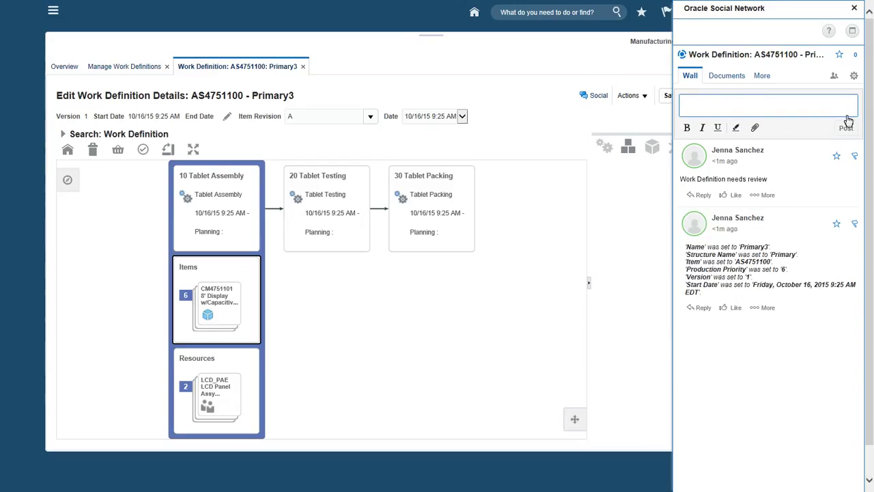
click(854, 8)
click(719, 98)
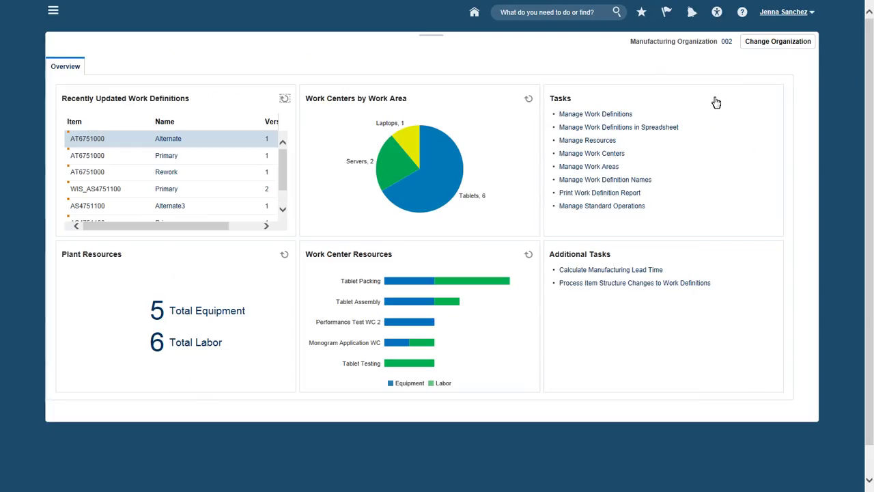
Create a standard work order for 3 units of AS4751100 and release WO-002-1115.
click(475, 19)
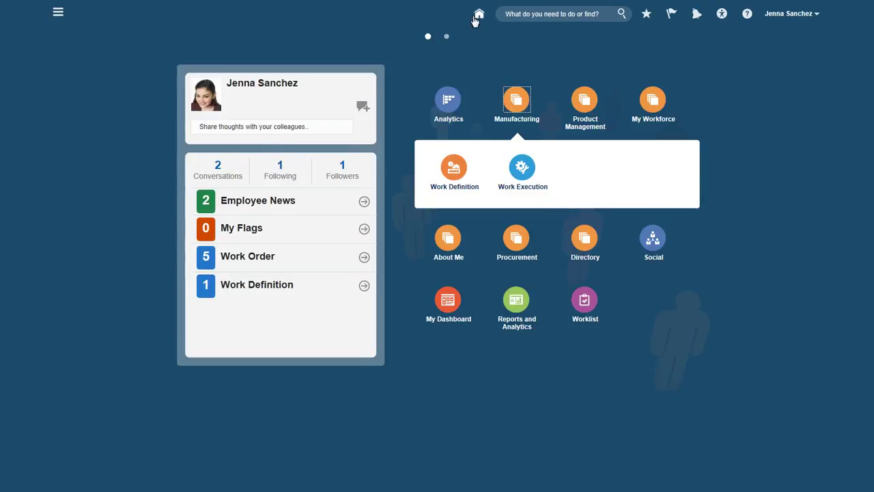
click(524, 171)
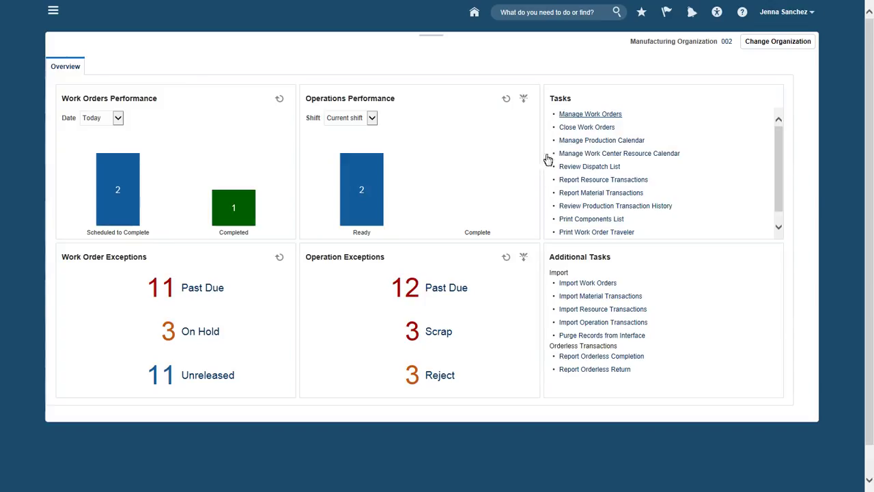
click(587, 116)
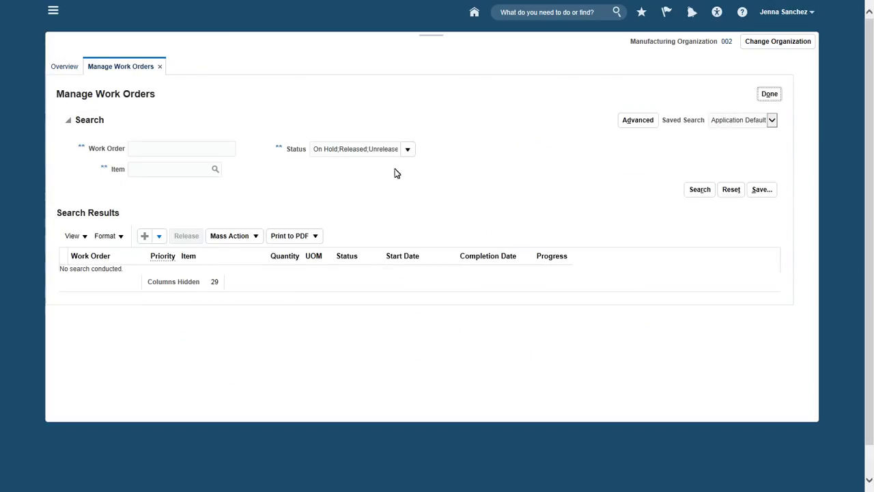
click(145, 236)
text(AS4751100)
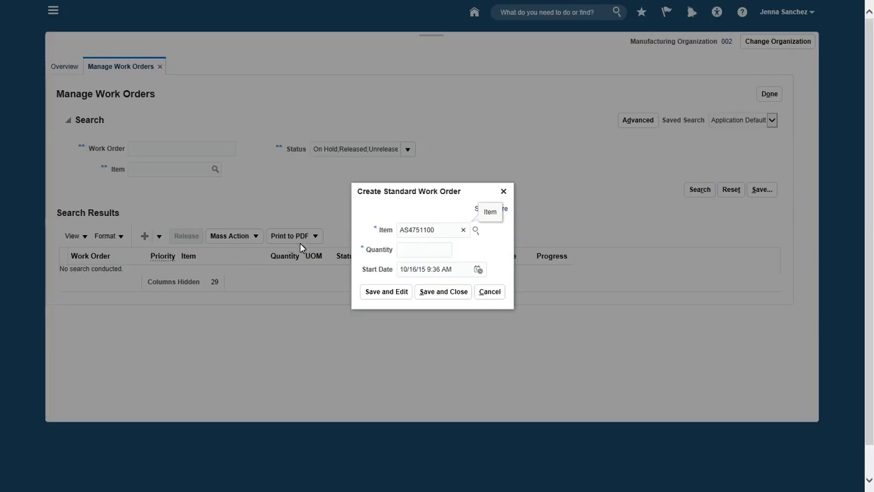
click(409, 250)
text(3)
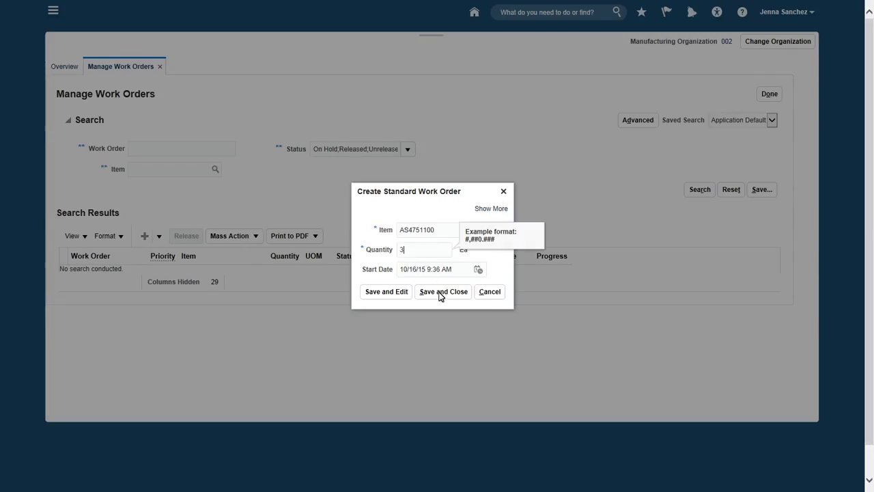
click(440, 293)
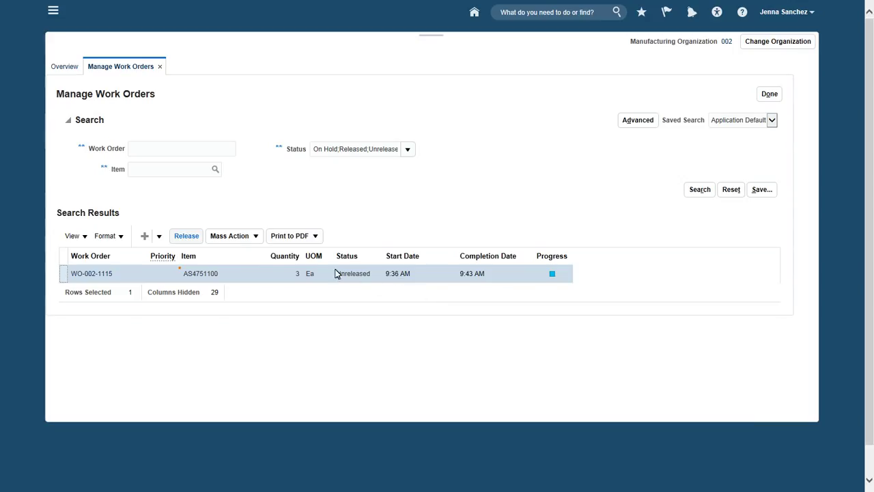
click(187, 236)
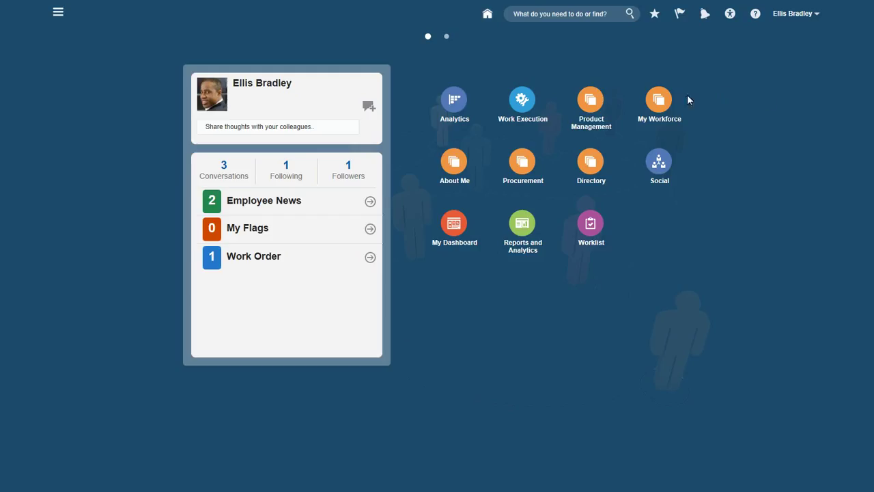
Open the dispatch list from the Ready bar of Work Execution's Operations Performance.
click(522, 100)
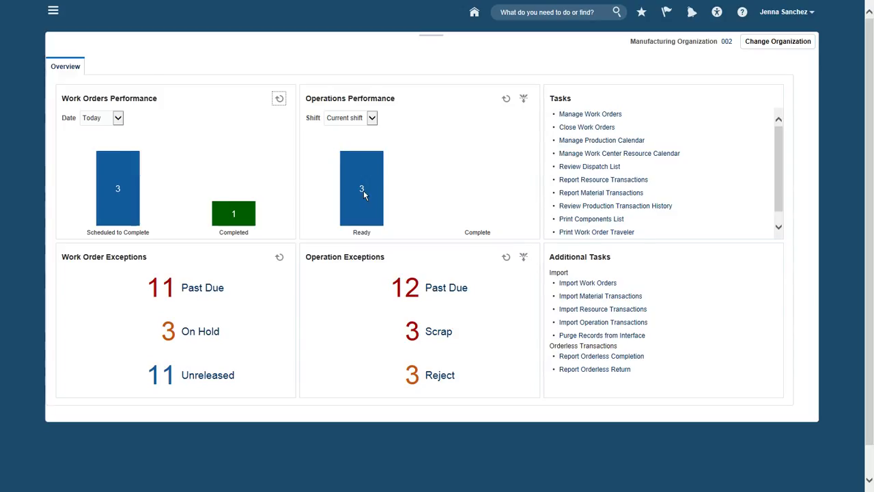
click(364, 191)
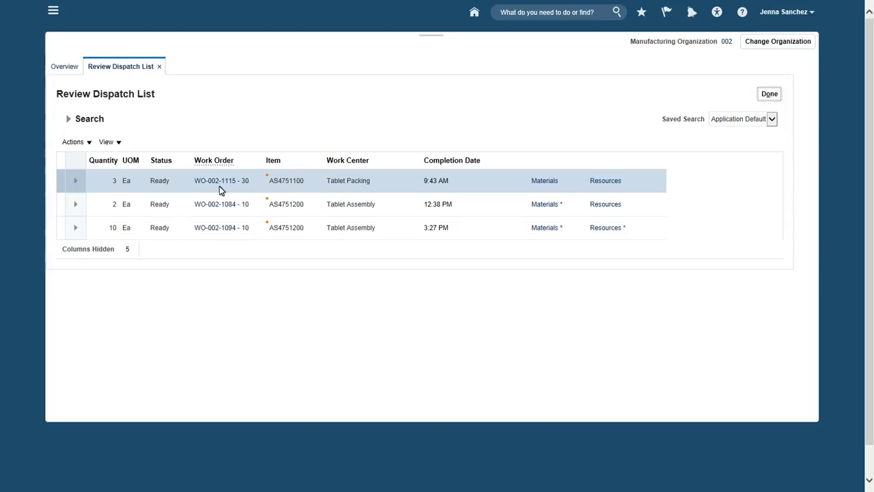
Quick-complete all 3 units of WO-002-1115 at operation 30 Tablet Packing.
click(75, 182)
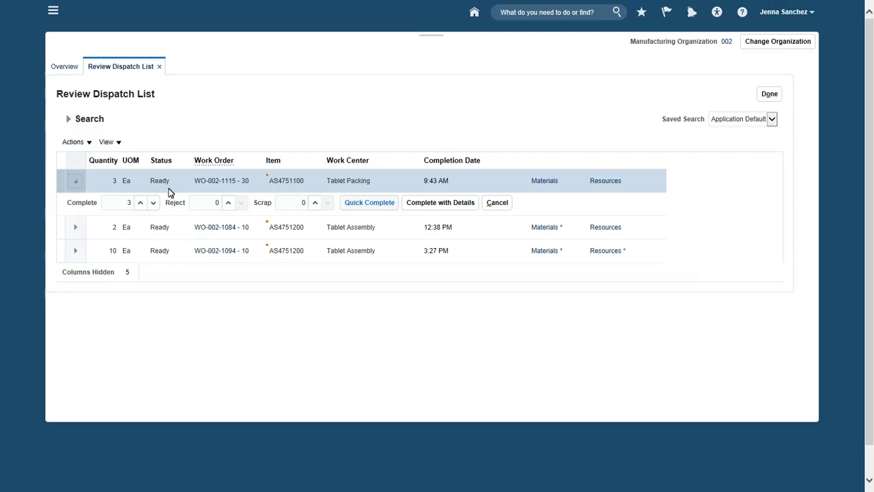
click(367, 204)
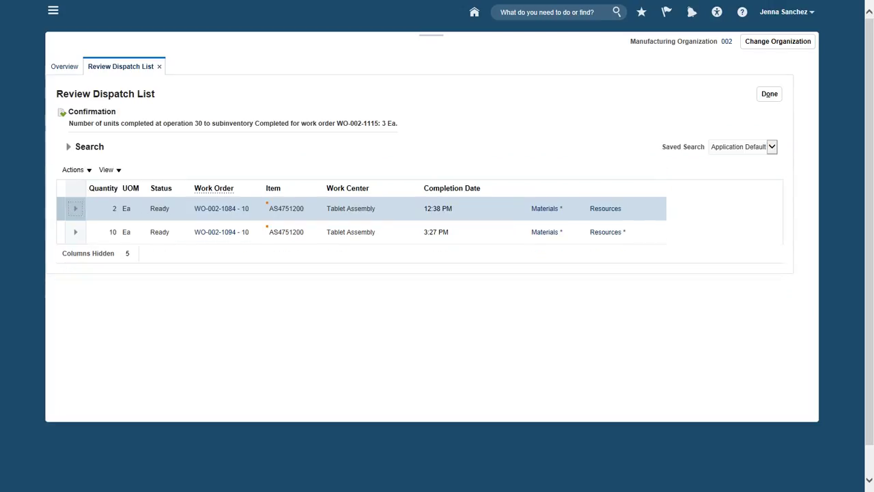